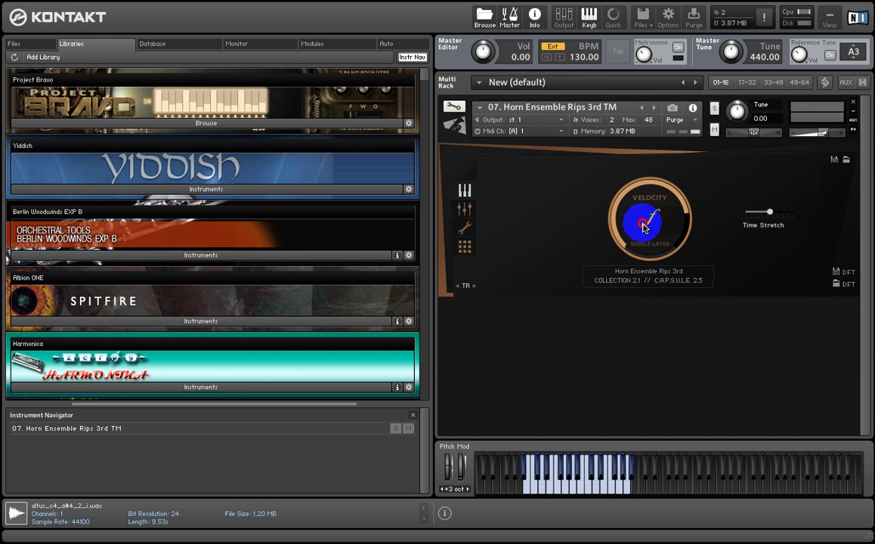
Enable the AB and Close microphones in the mixer of the Horn Ensemble Rips 3rd patch
left_click(466, 210)
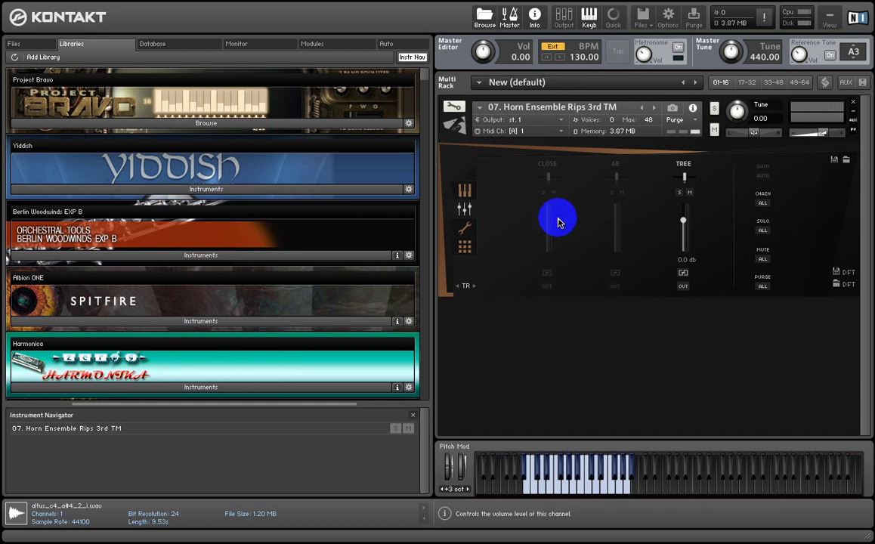
left_click(615, 164)
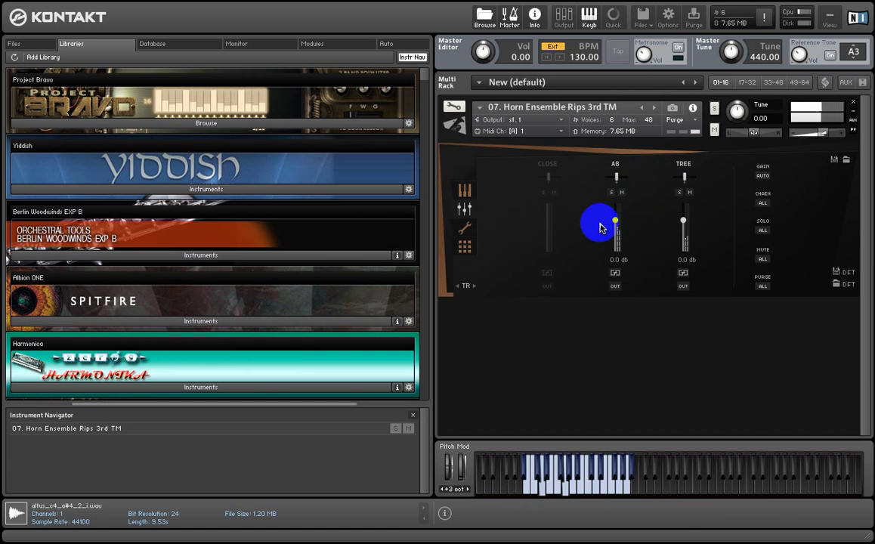
left_click(544, 164)
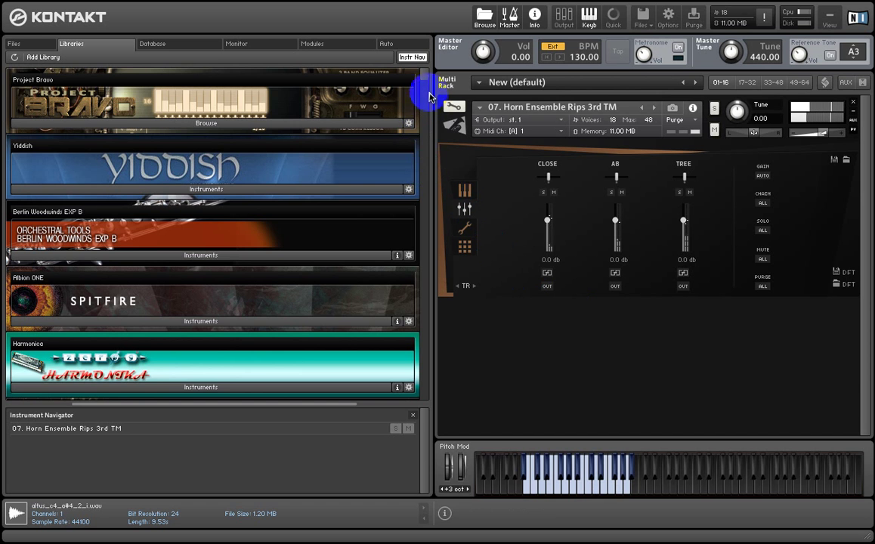
Browse the installed libraries and list the French Horn Ensemble FX (a4) patches of Berlin Woodwinds EXP B
scroll(406, 159, "down", 10)
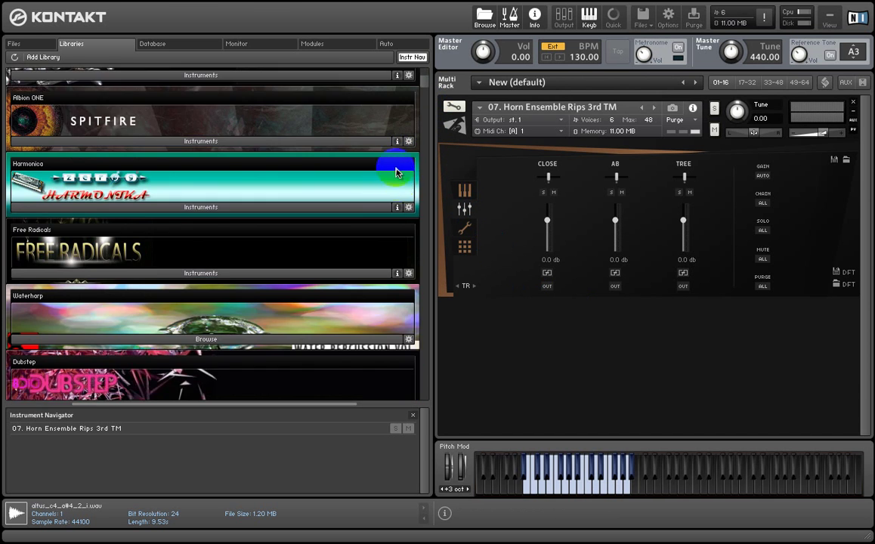
scroll(394, 190, "down", 10)
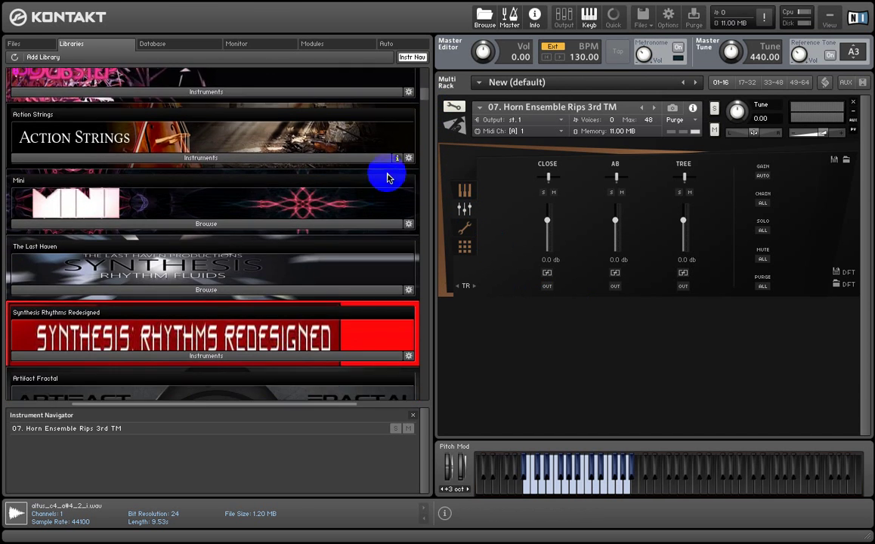
scroll(391, 211, "down", 10)
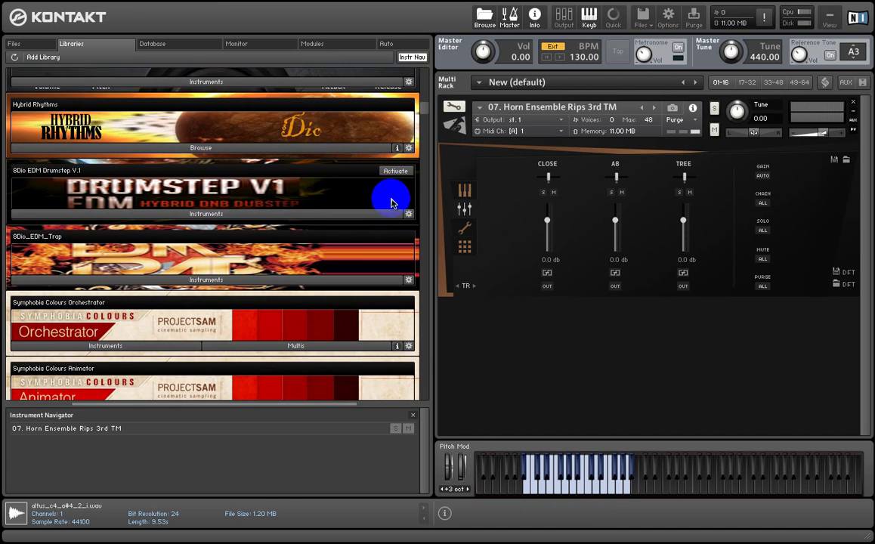
scroll(386, 200, "down", 5)
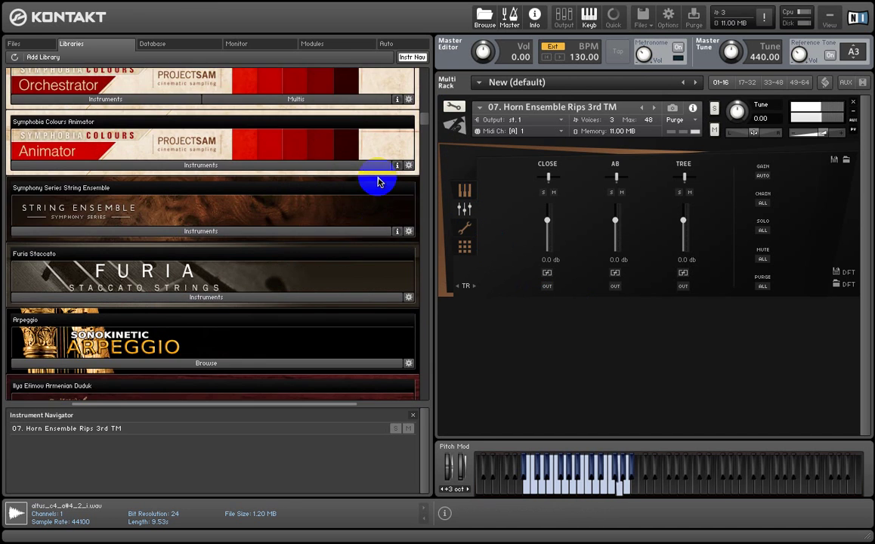
scroll(362, 208, "down", 1)
scroll(357, 217, "down", 5)
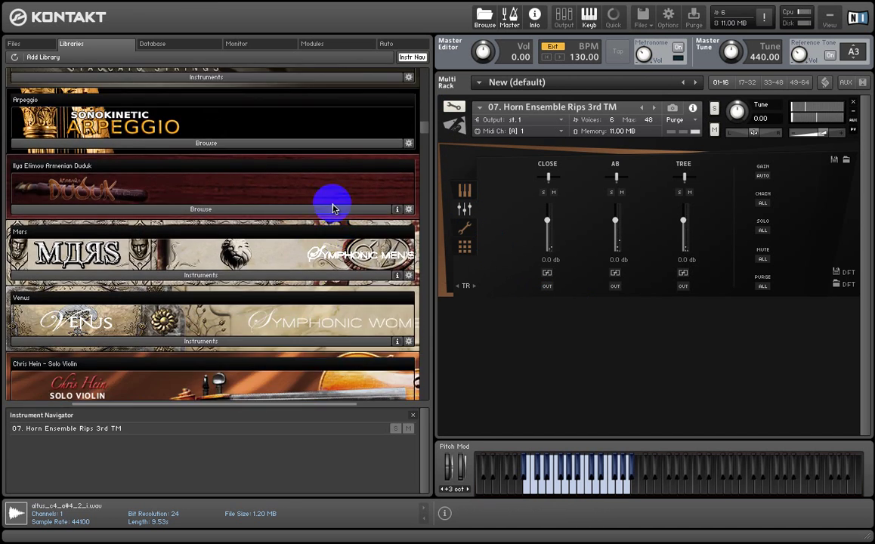
left_click_drag(426, 133, 421, 77)
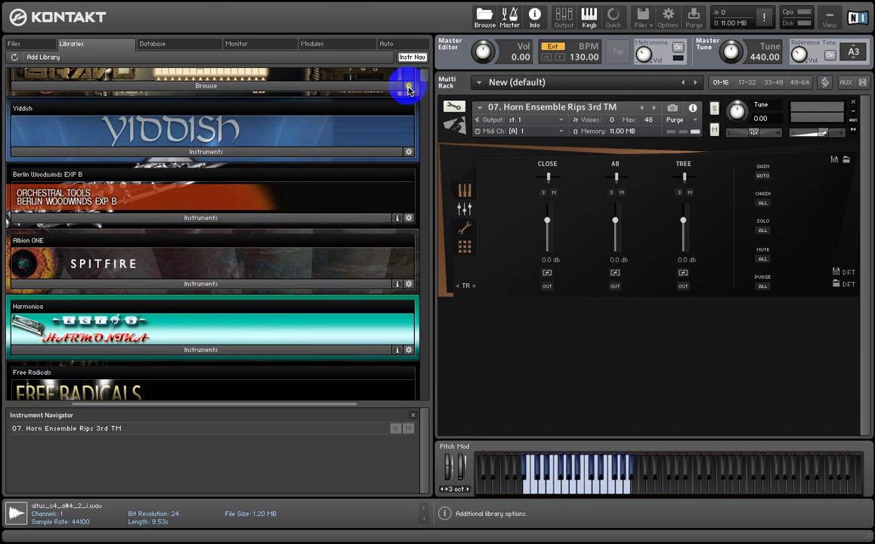
left_click(185, 220)
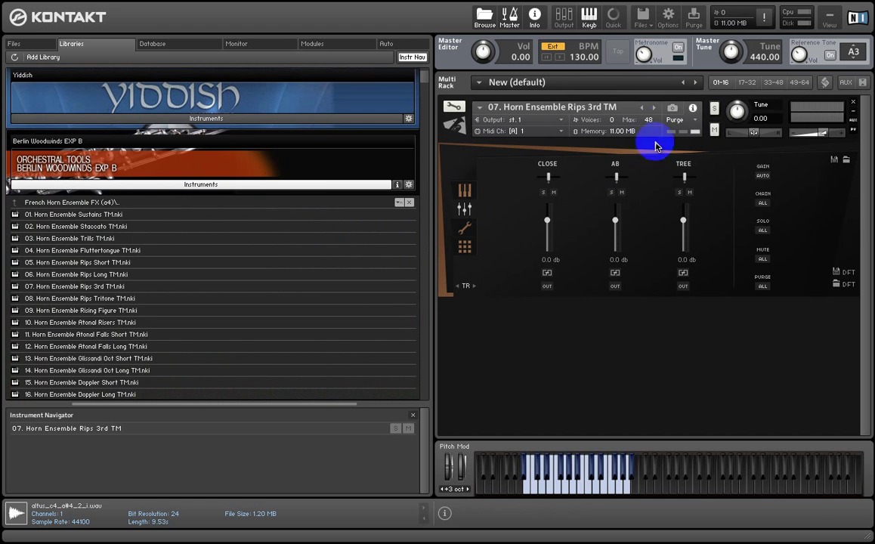
scroll(307, 168, "down", 2)
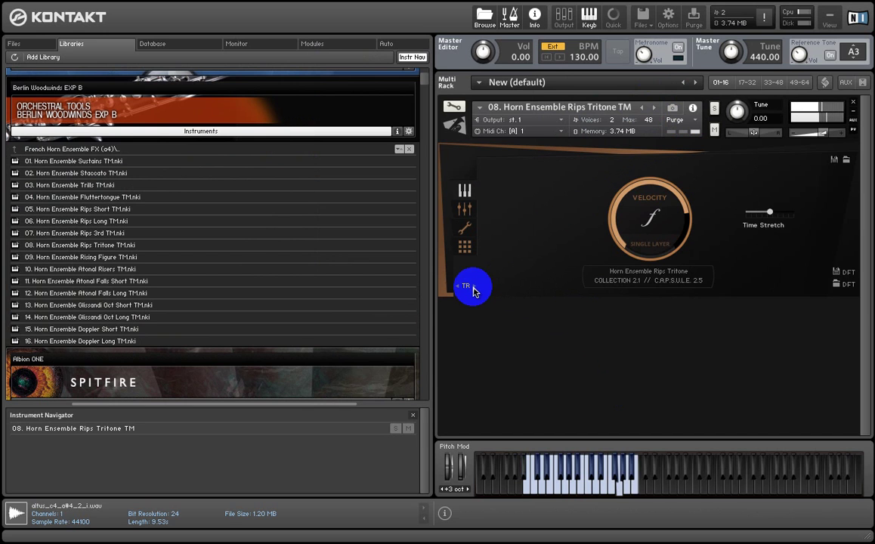
Transpose the Horn Ensemble Rips Tritone patch's key range up one octave and show its instrument settings
left_click_drag(473, 292, 477, 292)
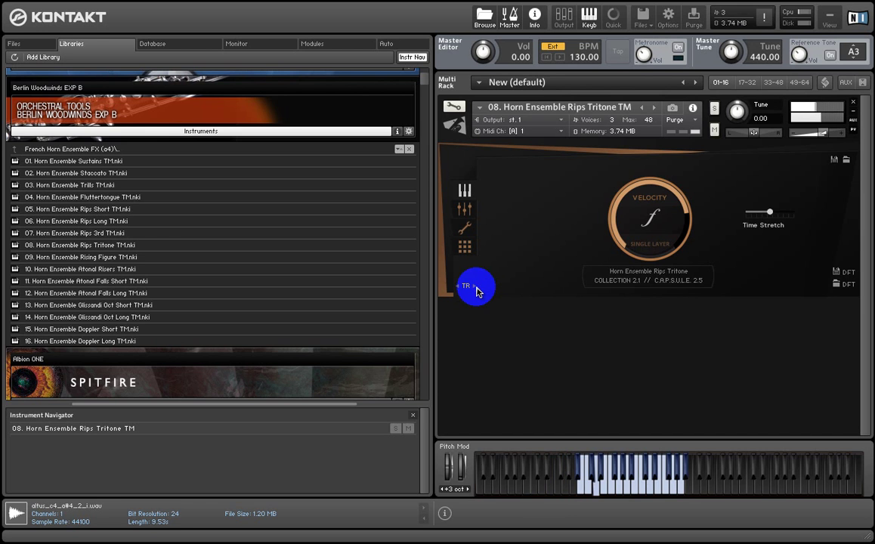
left_click(465, 231)
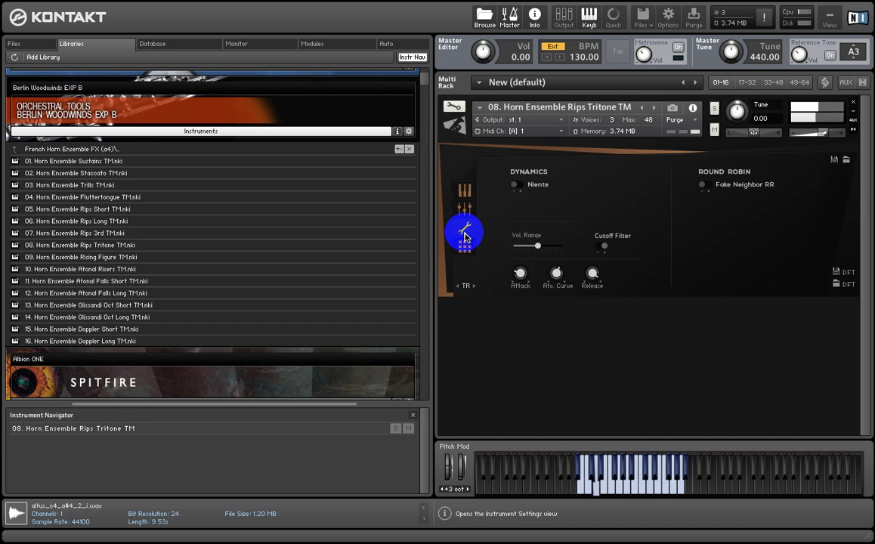
Assign Instrument Vol. 1 the EP DOWN curve and controller CC 25 in the controller table
left_click(467, 252)
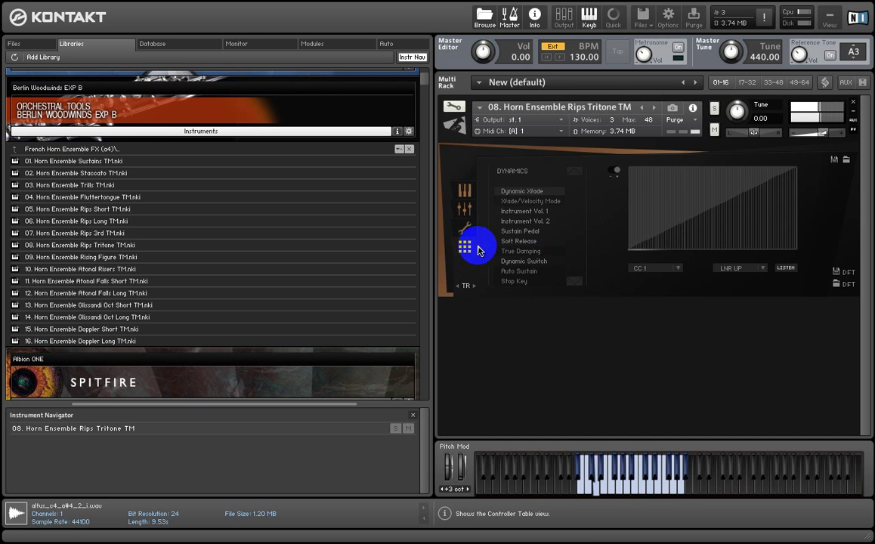
left_click(523, 211)
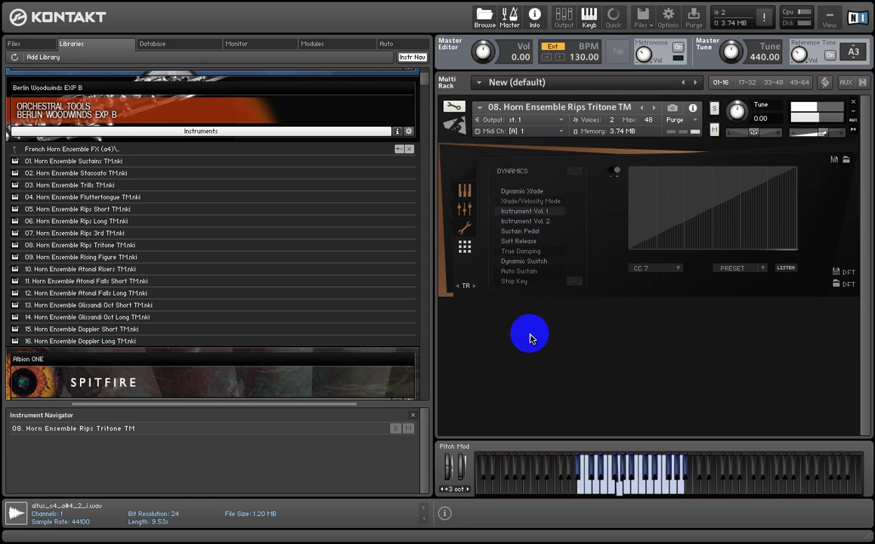
left_click(766, 271)
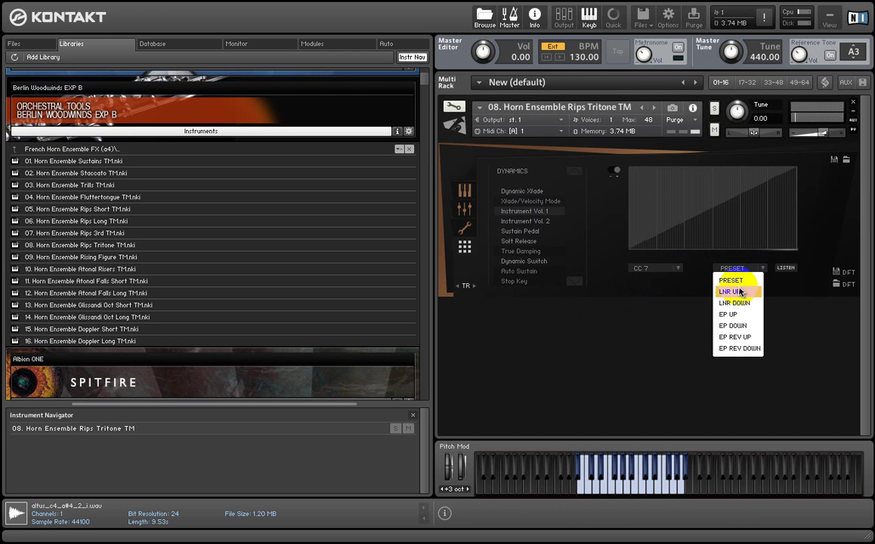
left_click(744, 329)
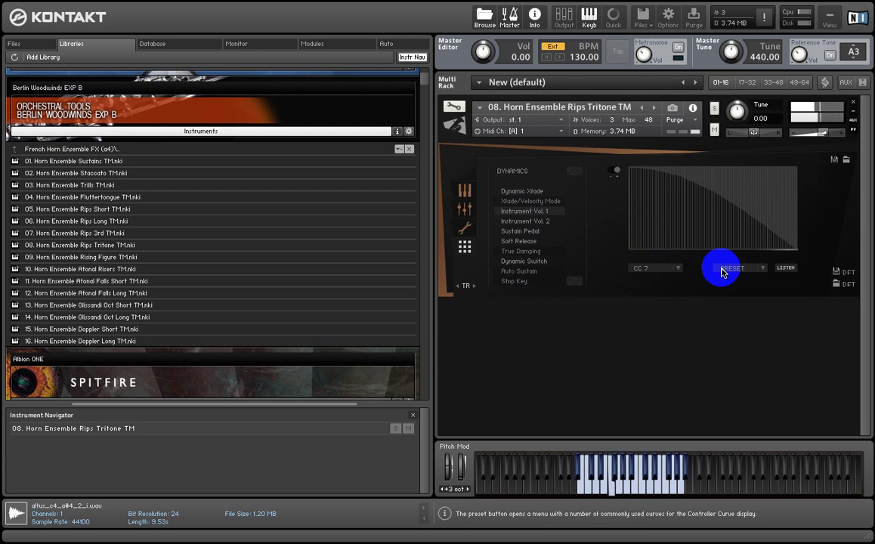
left_click(677, 271)
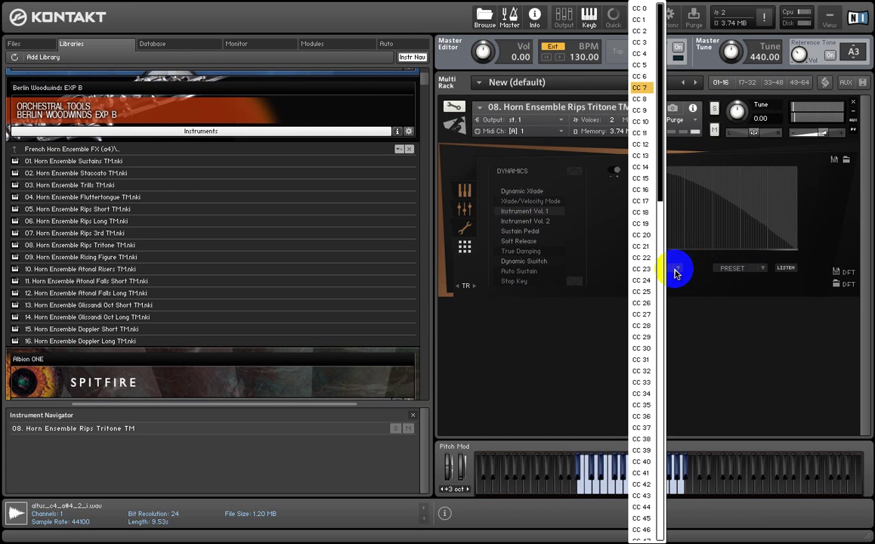
left_click(641, 291)
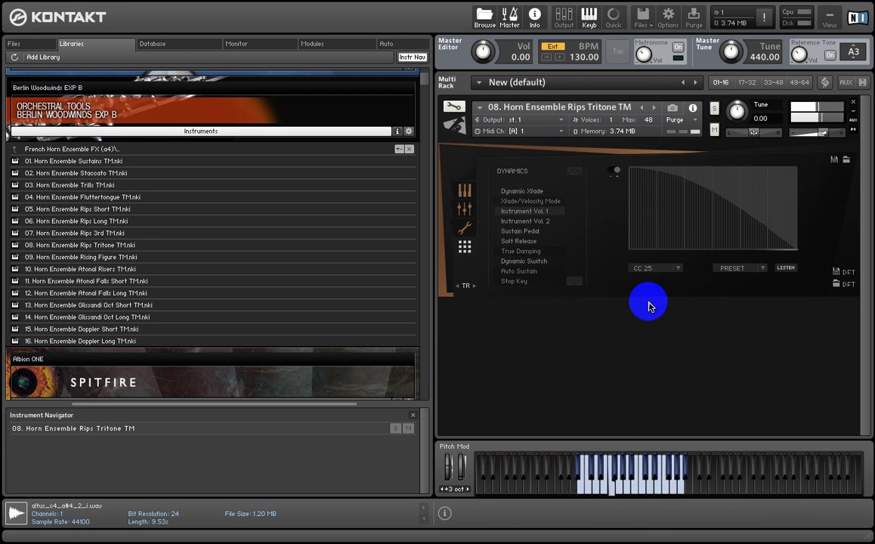
Draw a freehand controller curve for Dynamic Switch that rises steeply, flattens into a hump and dips slightly
left_click(525, 261)
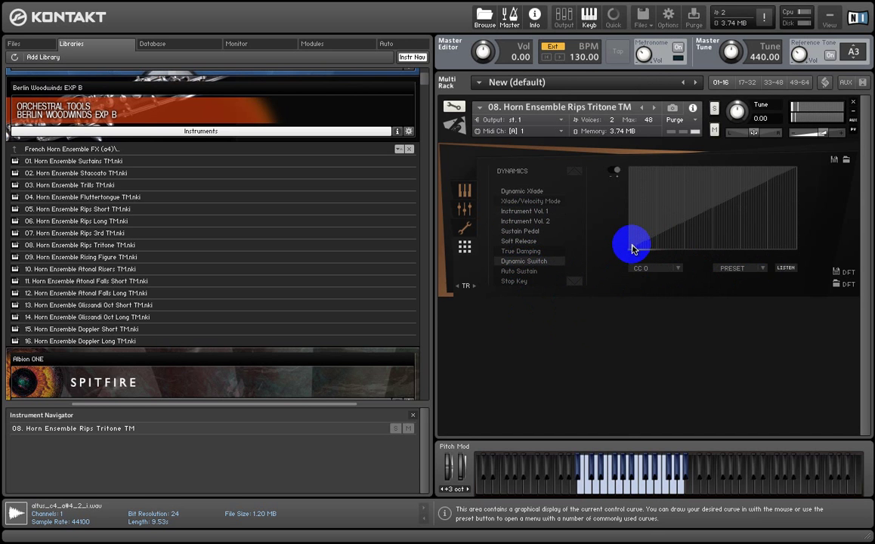
mouse_move(643, 240)
left_mouse_down()
mouse_move(679, 186)
mouse_move(699, 183)
mouse_move(735, 192)
mouse_move(732, 228)
left_mouse_up()
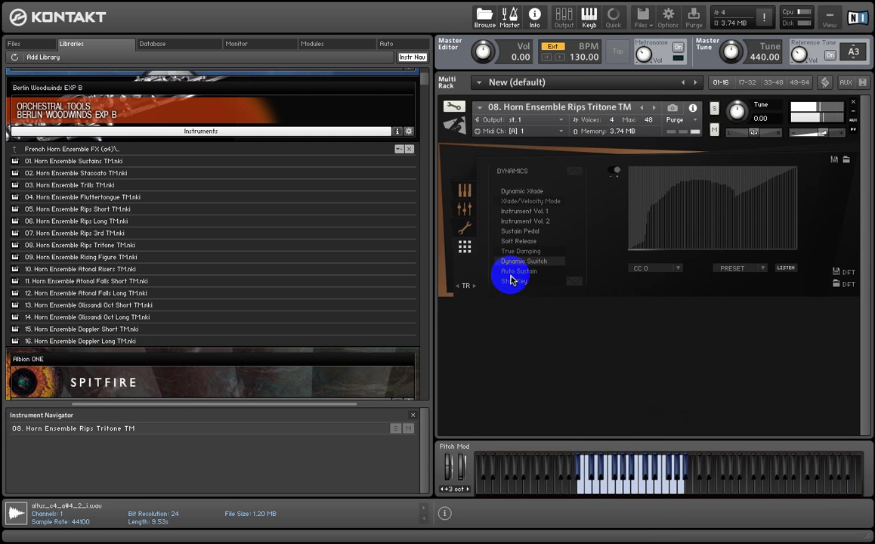
Raise the Rips Tritone patch's Time Stretch to maximum, lower it to slightly below centre, and audition a note
left_click(465, 193)
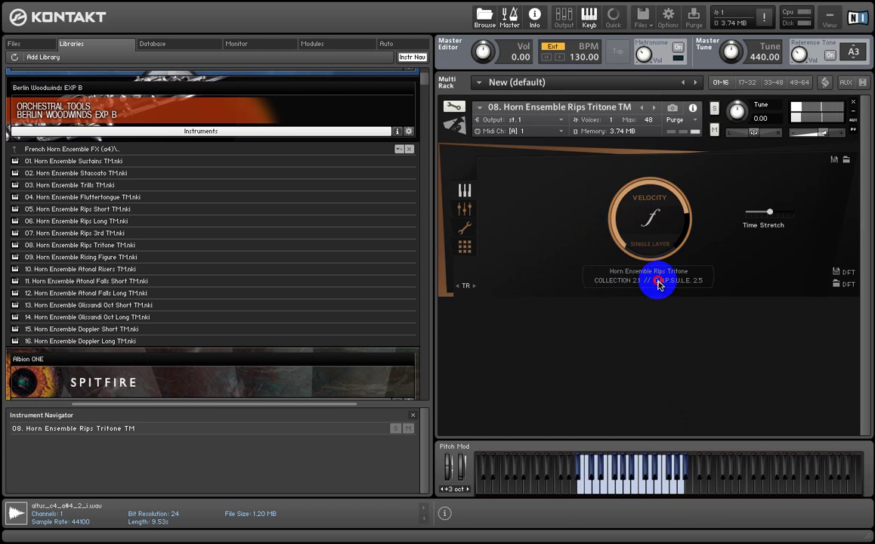
left_click_drag(771, 219, 795, 210)
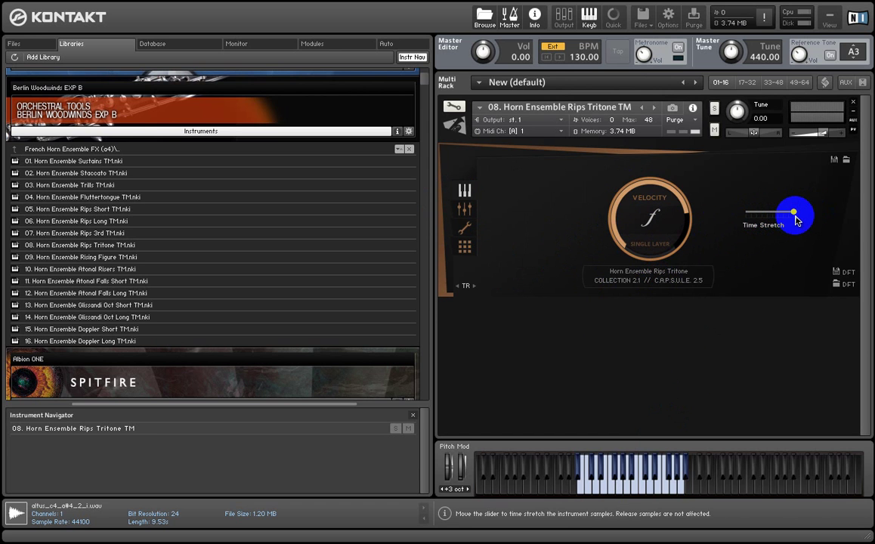
left_click_drag(796, 216, 750, 217)
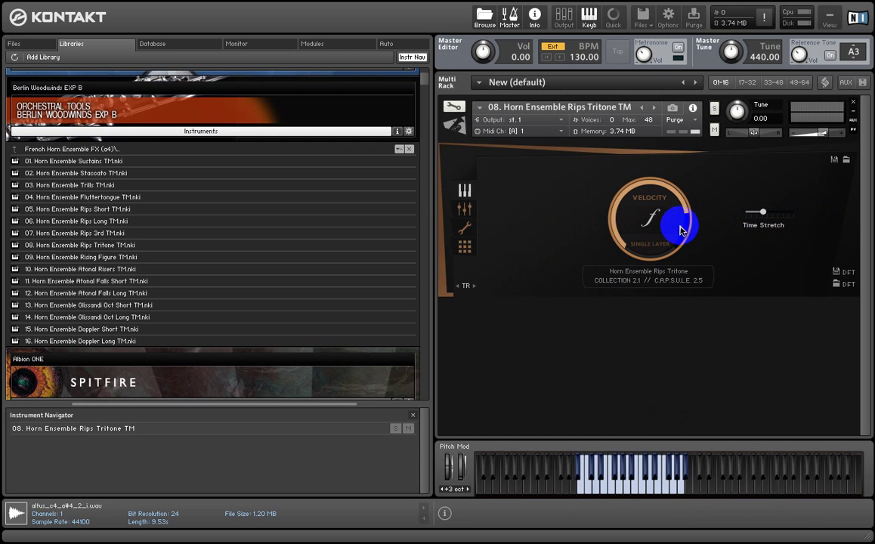
left_click(628, 482)
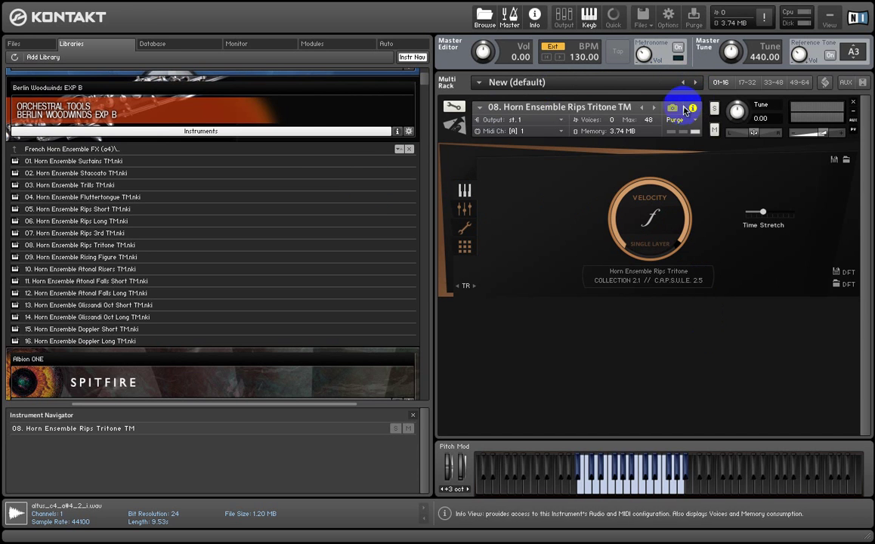
Load the Horn Ensemble Rising Figure patch and raise its attack curve and volume range to maximum
left_click(654, 109)
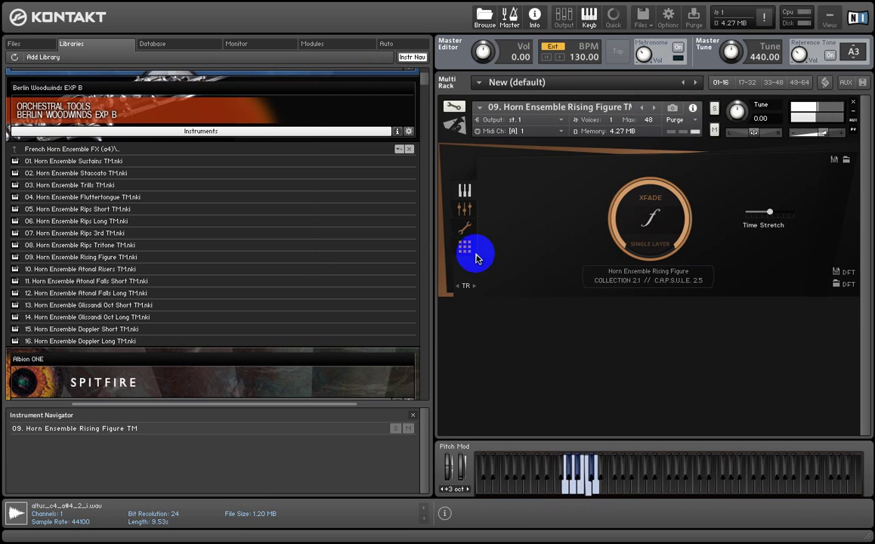
left_click(464, 229)
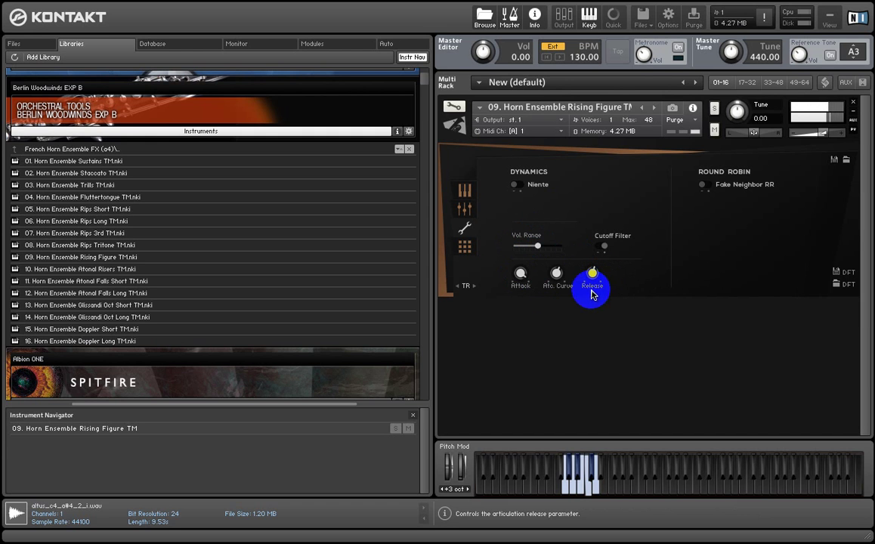
left_click_drag(556, 272, 560, 234)
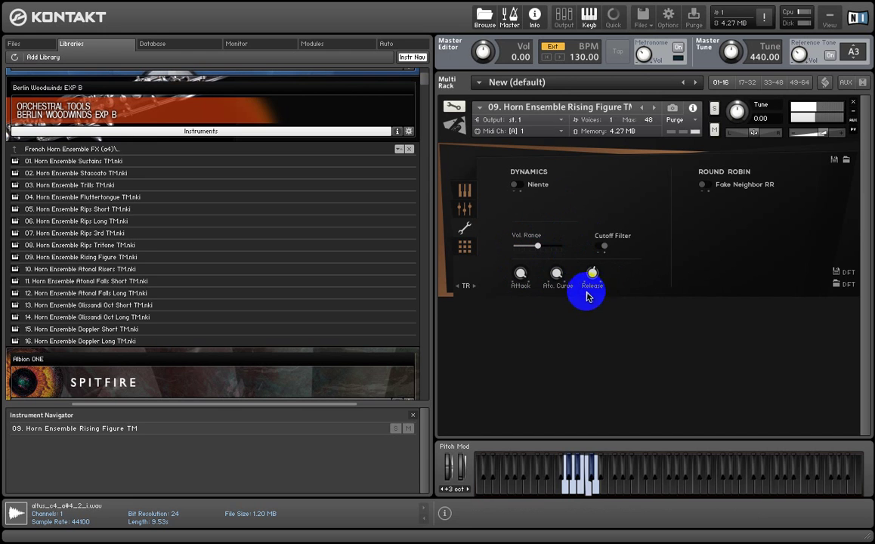
left_click_drag(536, 257, 580, 244)
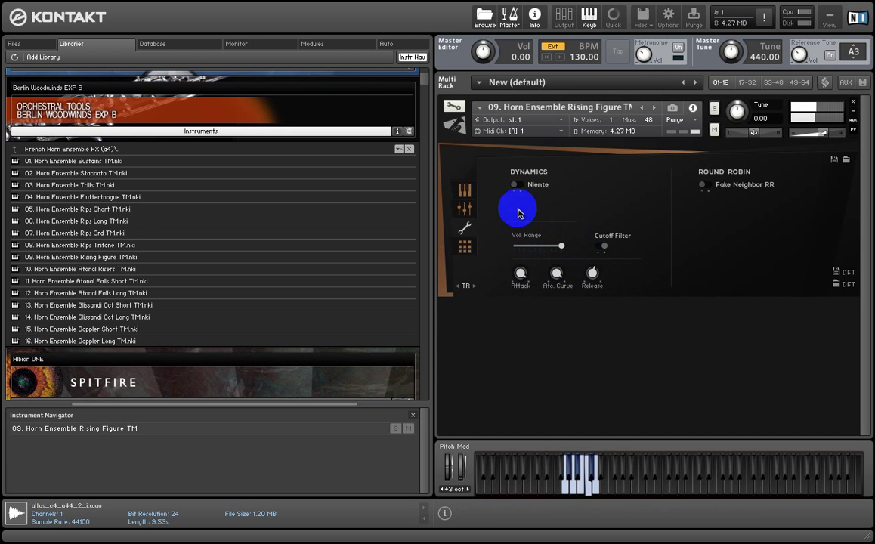
Enable the AB and Close microphones in the mixer of the Horn Ensemble Rising Figure patch
left_click(464, 209)
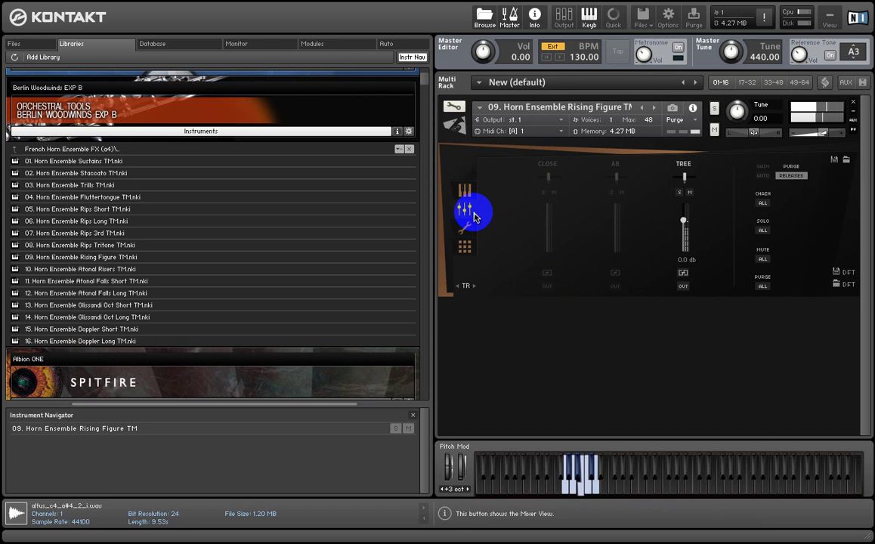
left_click(615, 165)
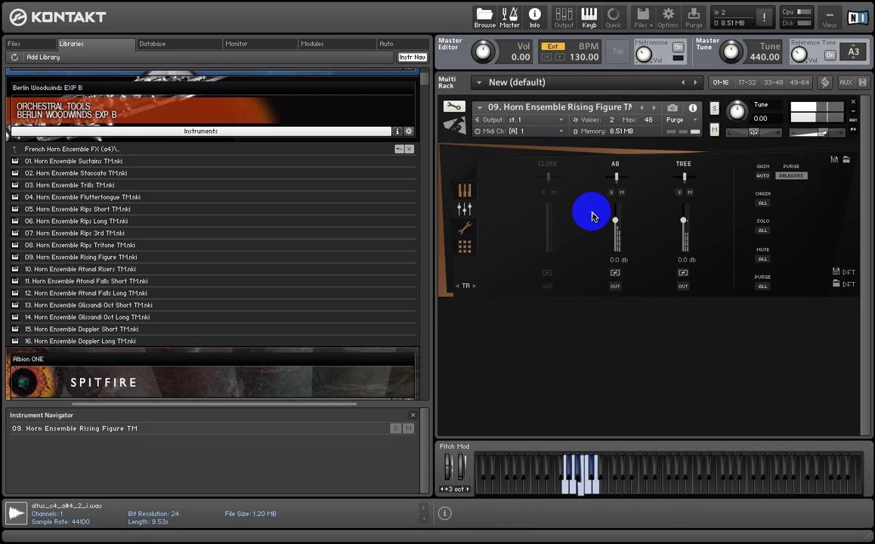
left_click(549, 166)
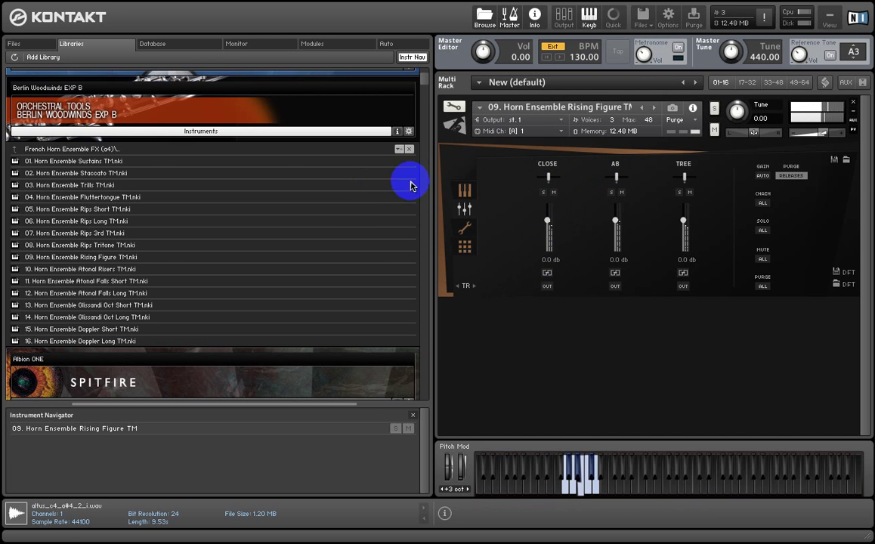
Browse from the ensemble patches to the Horn I folder under French Horn Divisi FX
double_click(179, 149)
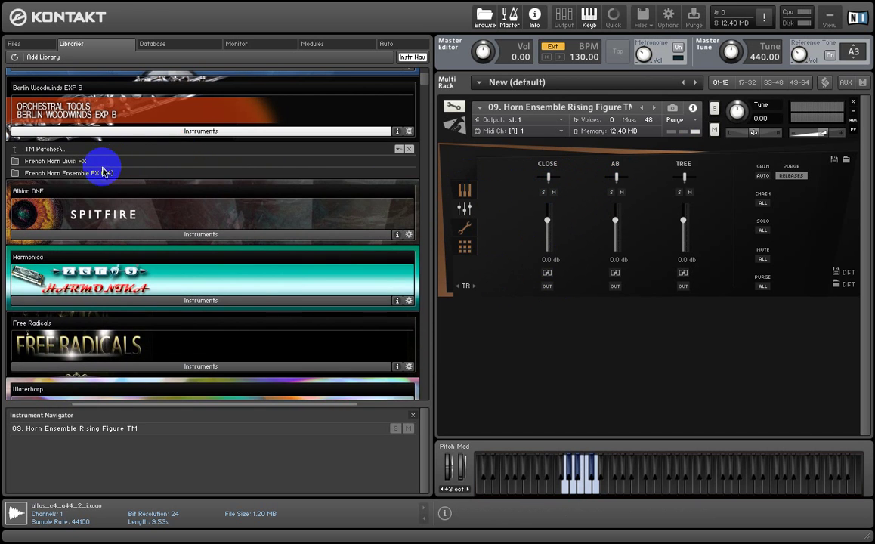
left_click(143, 162)
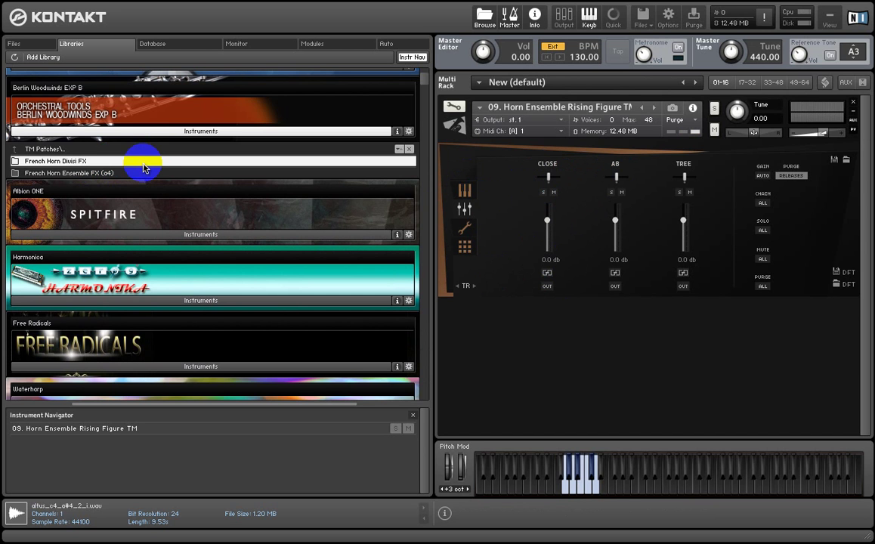
double_click(95, 162)
left_click(97, 162)
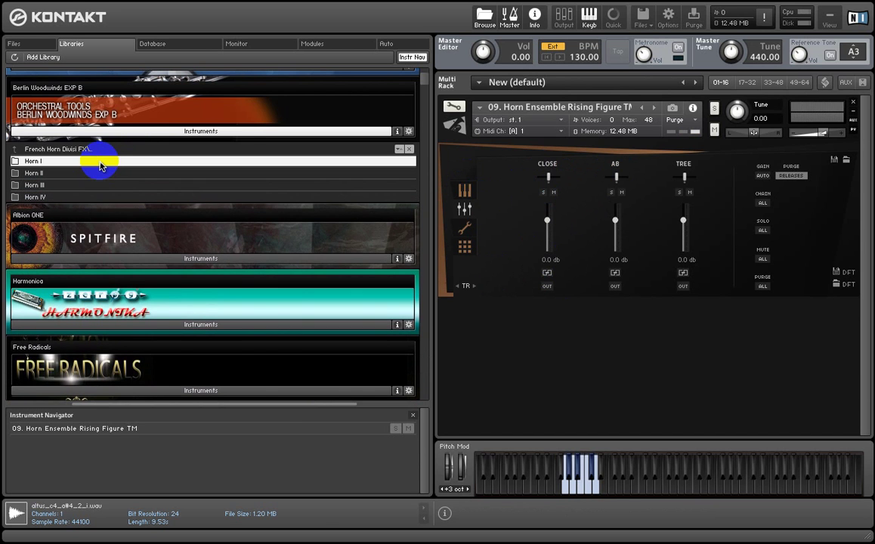
left_click(128, 162)
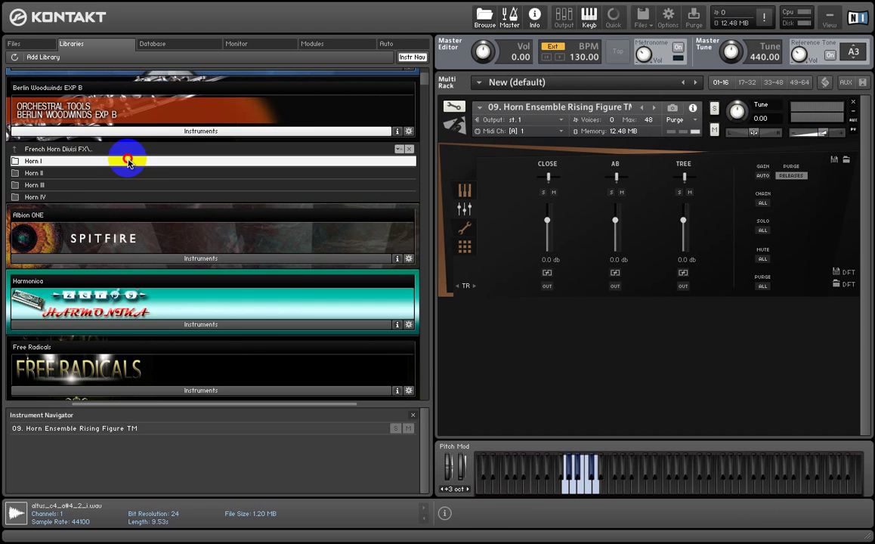
double_click(128, 162)
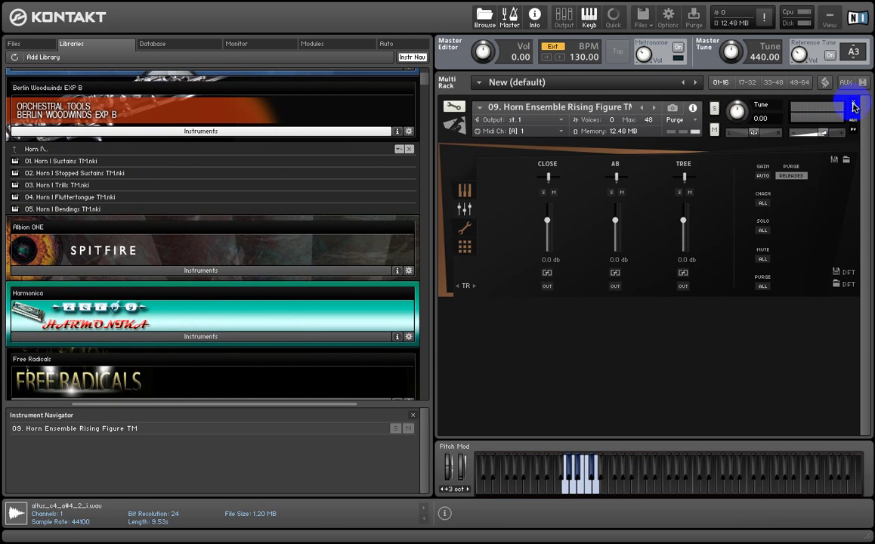
Remove the Horn Ensemble Rising Figure patch from the rack and load 01. Horn I Sustains TM
left_click(853, 106)
left_click(411, 279)
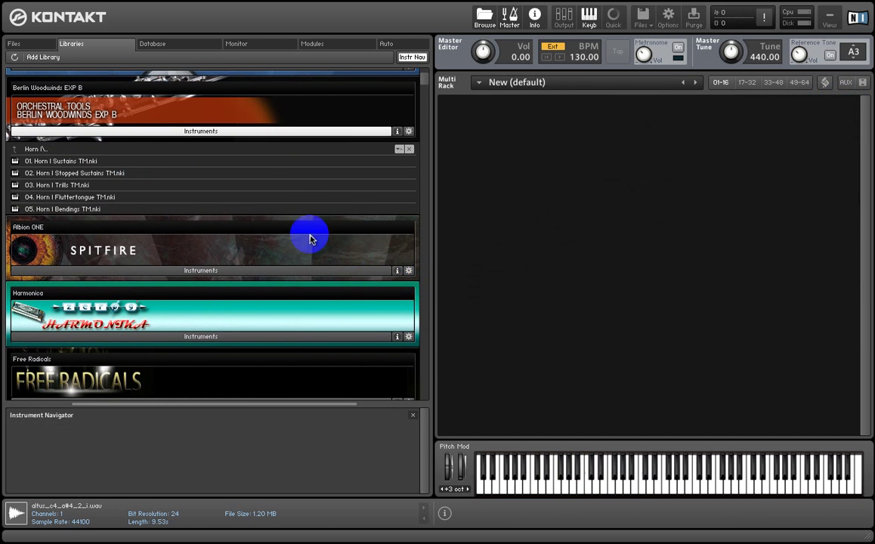
left_click_drag(59, 160, 534, 189)
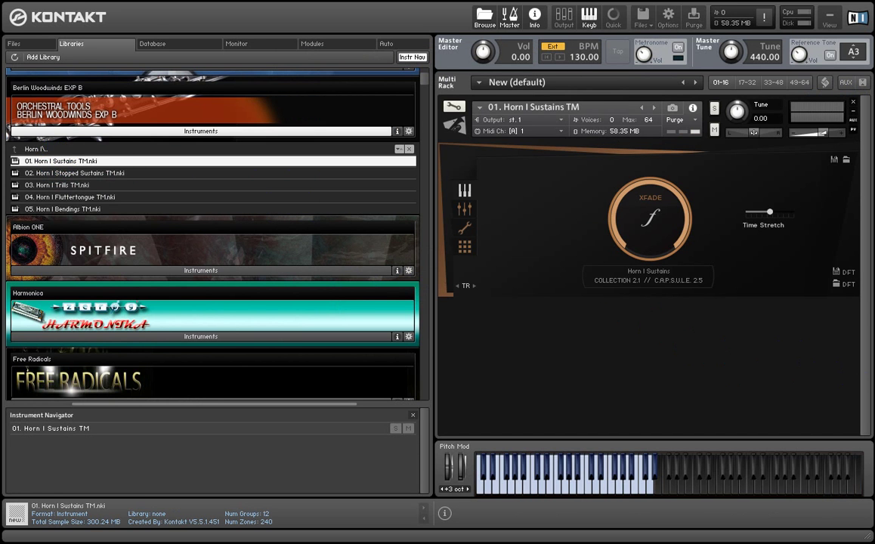
Audition notes in the Horn I Sustains patch and advance to 02. Horn I Stopped Sustains TM
left_click(541, 486)
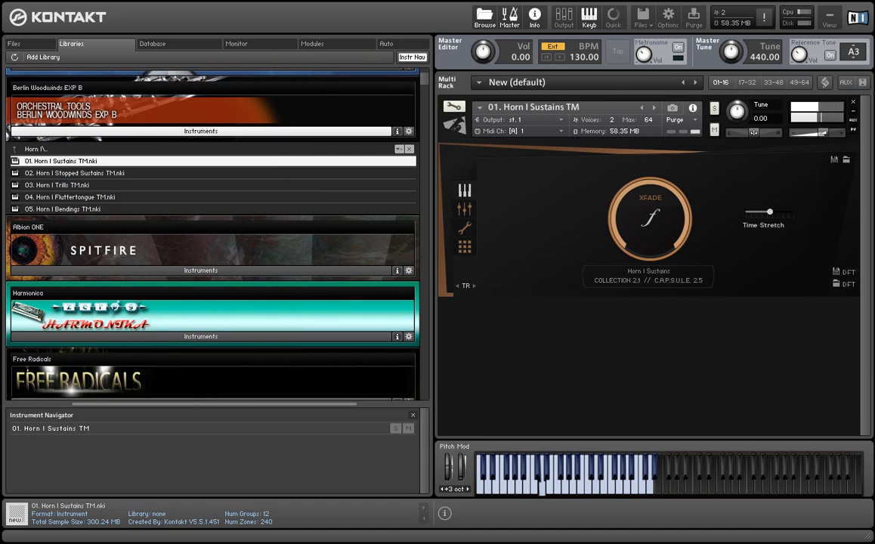
left_click_drag(542, 486, 573, 486)
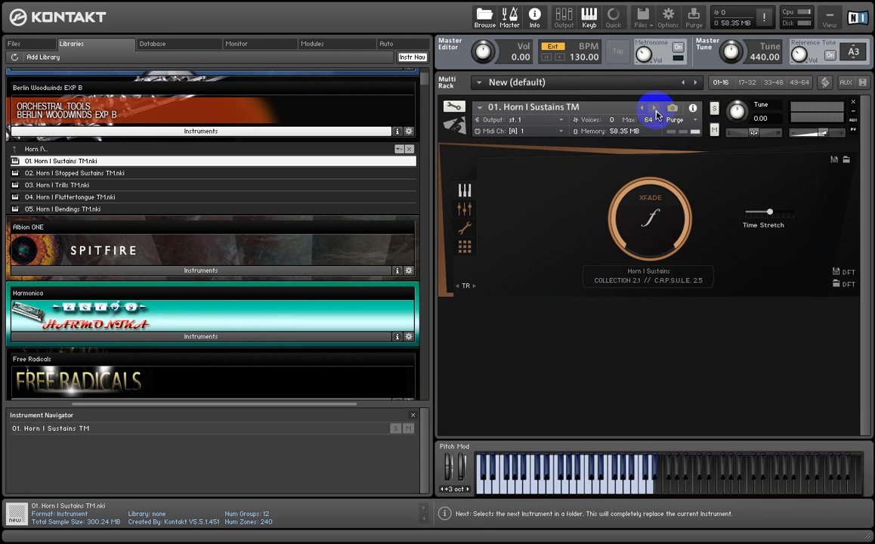
left_click(656, 109)
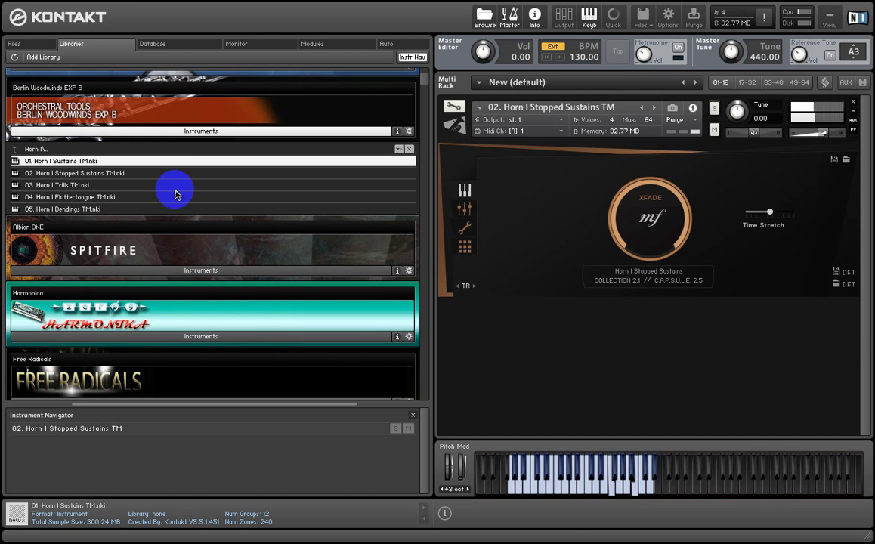
Browse back up to the BBR C - French Horn FX 2.1 folder and open Multi Articulations
left_click(212, 173)
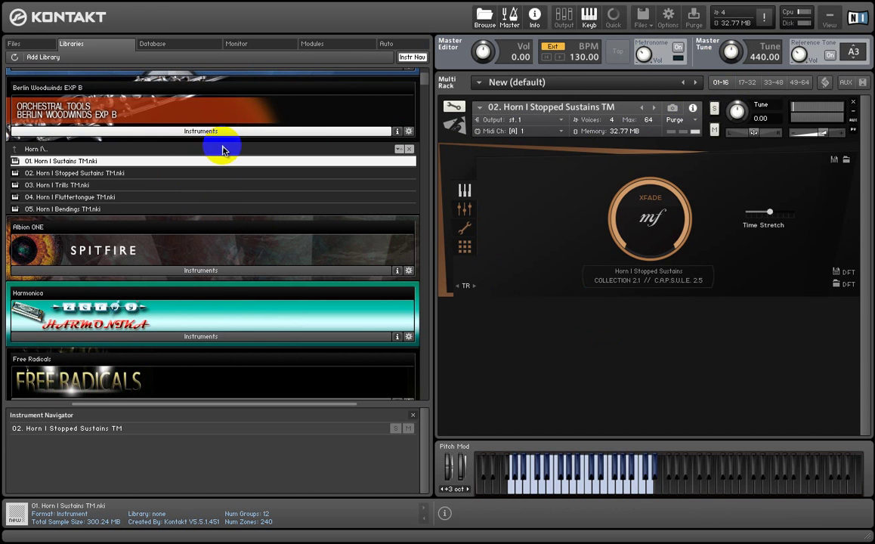
left_click(223, 150)
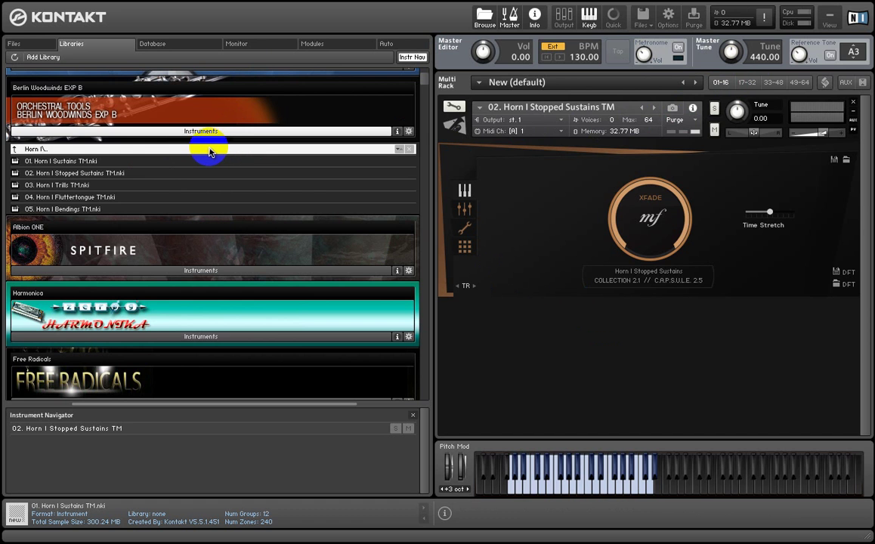
left_click(210, 152)
left_click(178, 154)
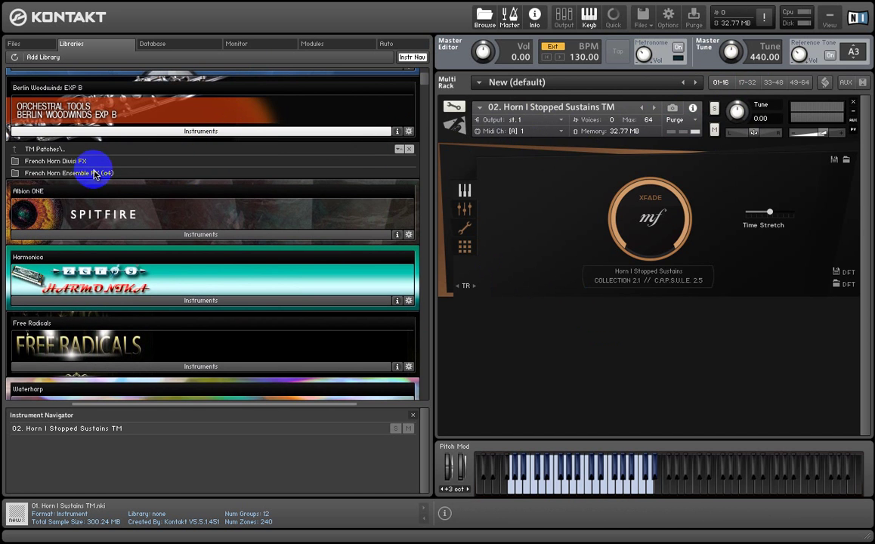
left_click(129, 150)
left_click(129, 151)
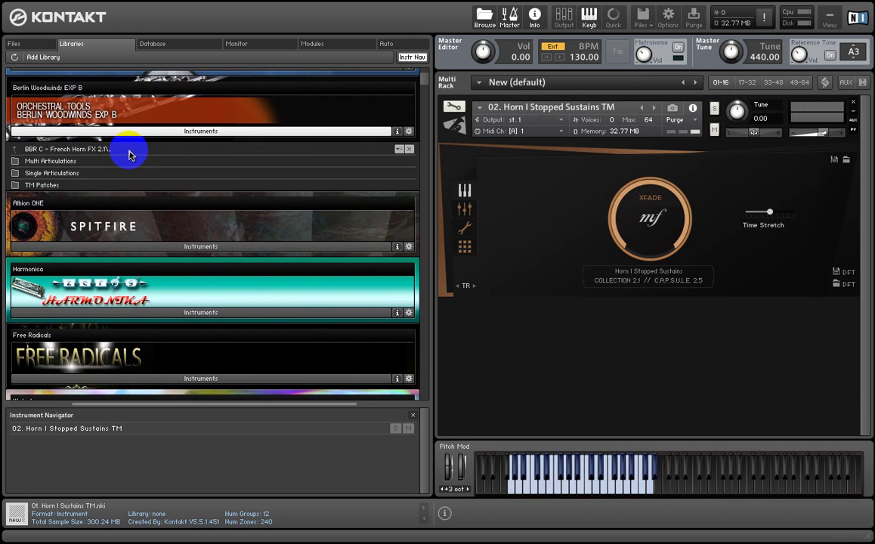
double_click(76, 161)
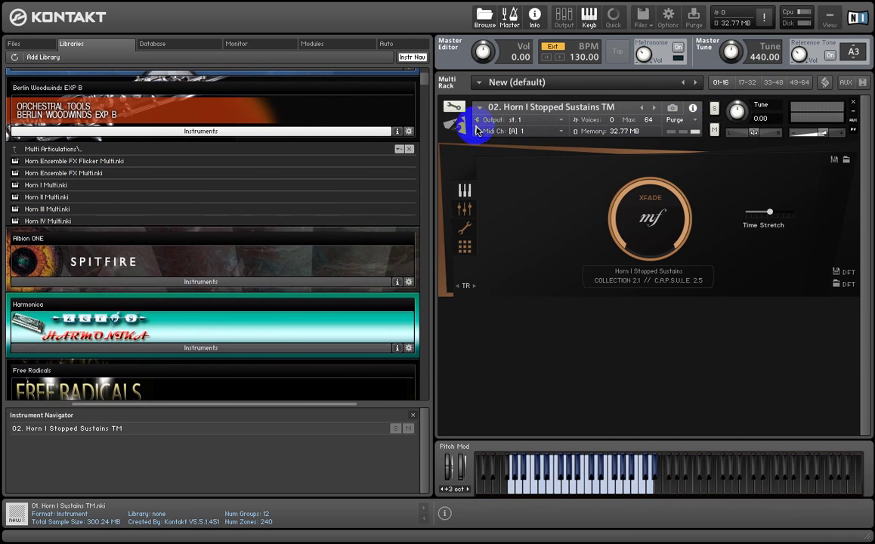
Replace the Stopped Sustains patch with Horn Ensemble FX Flicker Multi and audition a note
left_click(855, 104)
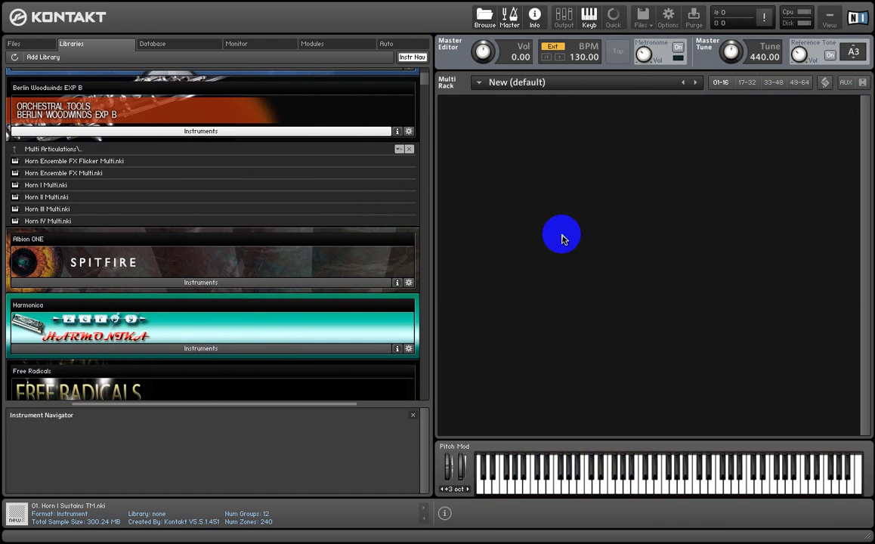
left_click(73, 161)
left_click_drag(73, 162, 618, 295)
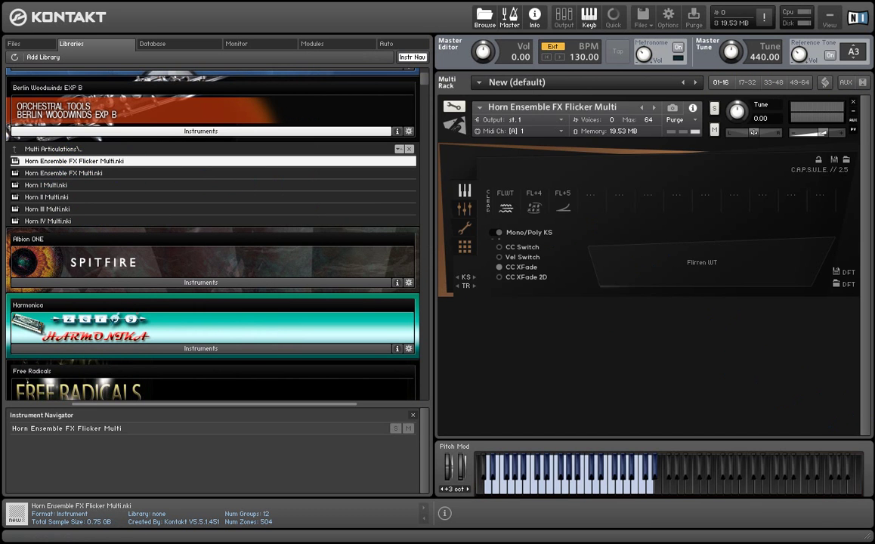
left_click(548, 482)
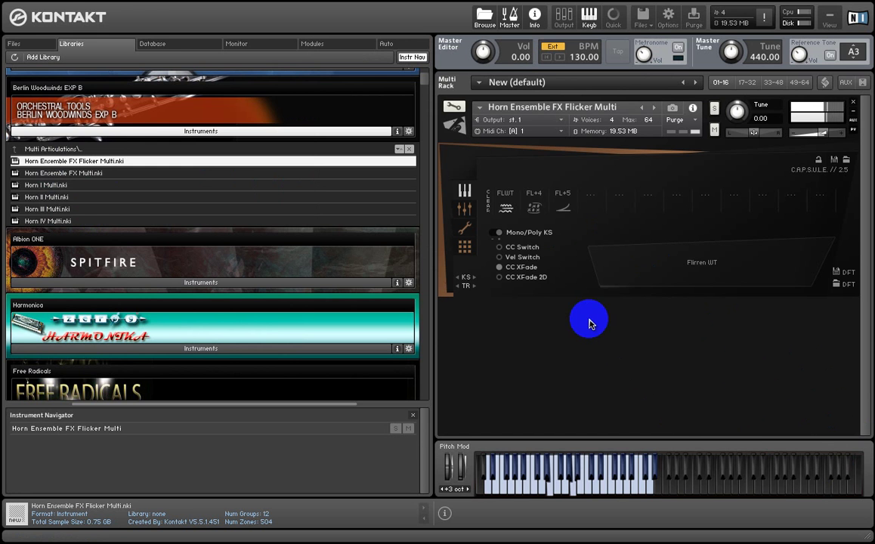
Clear the FL+4 articulation from its slot in the Flicker Multi patch
left_click(533, 205)
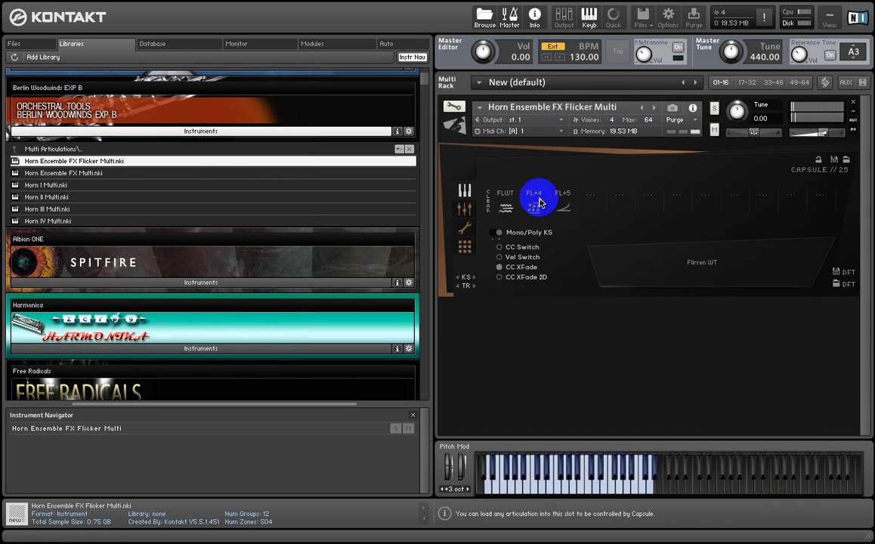
left_click(534, 197)
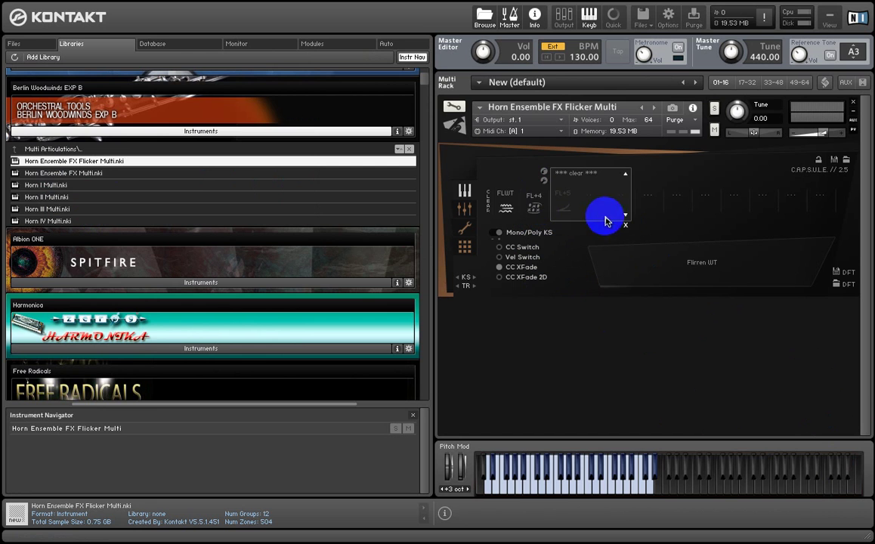
left_click(562, 195)
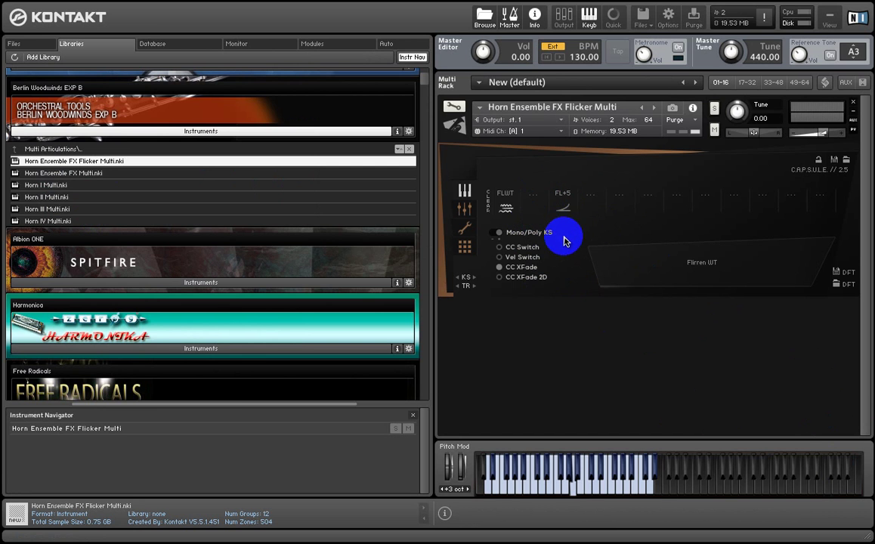
Switch the active articulation to FL+5 and back to FLWT, and set articulation control to Vel Switch
left_click(566, 207)
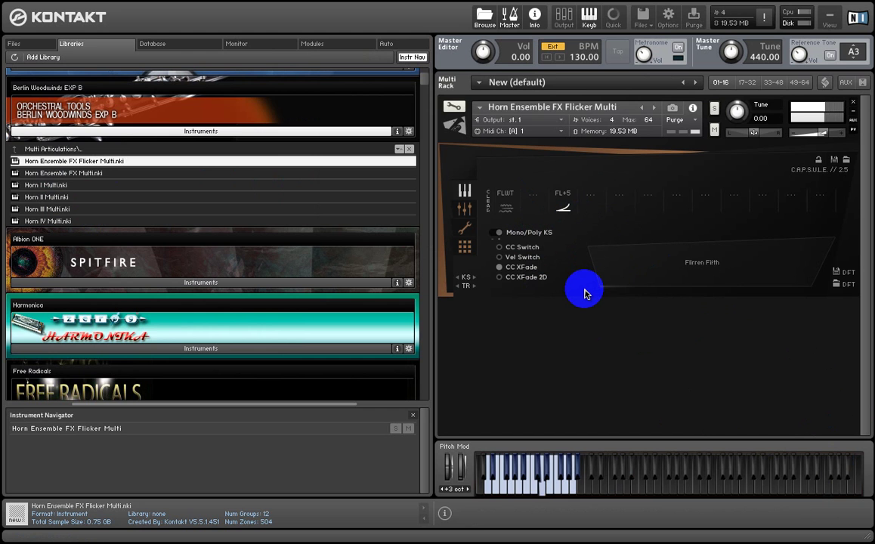
left_click(511, 206)
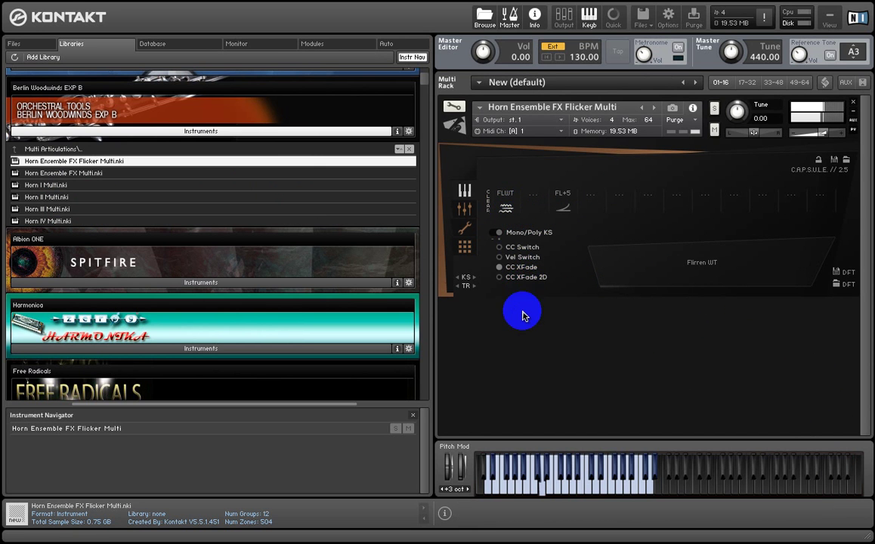
left_click(501, 258)
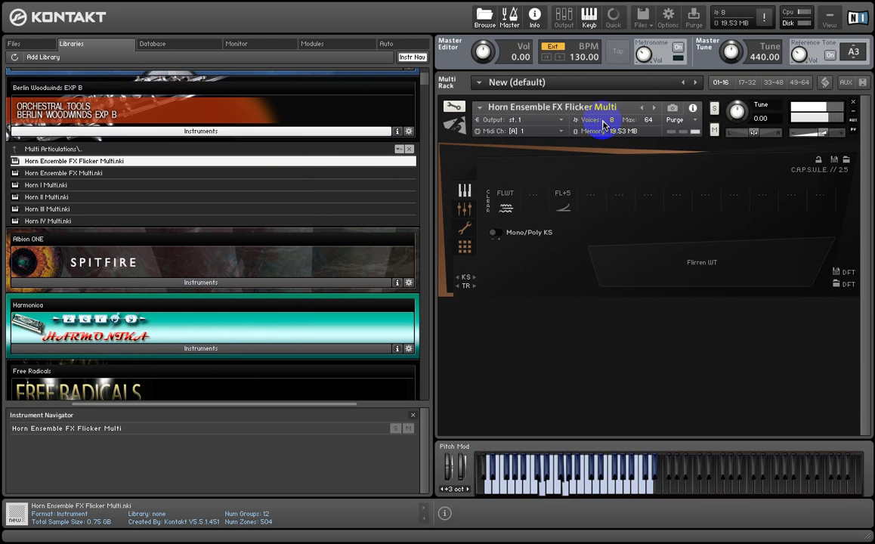
Replace the Flicker Multi with the next instrument in the folder, Horn Ensemble FX Multi
left_click(654, 107)
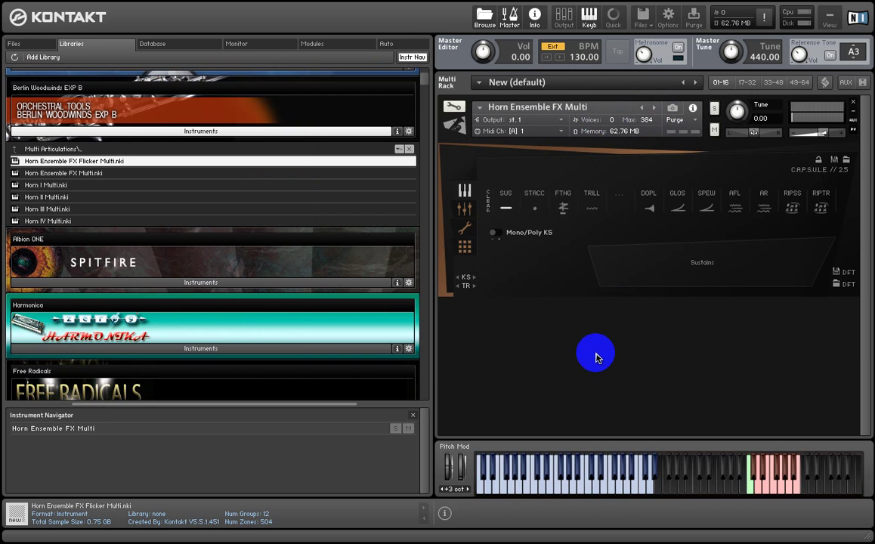